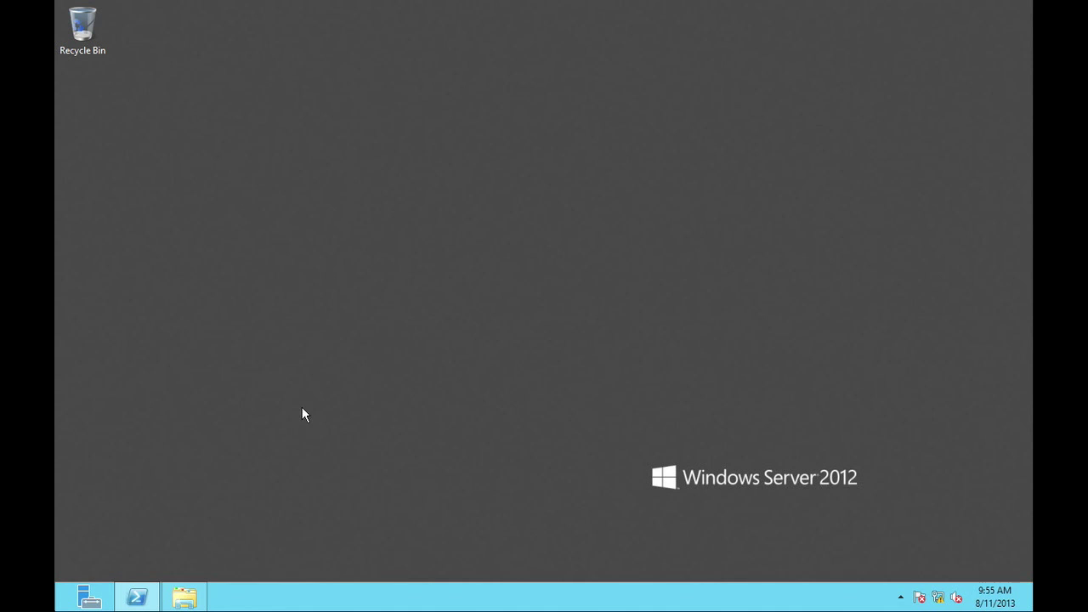
# Start the Add Roles and Features Wizard in Server Manager and advance to the server roles selection for the local server
pyautogui.click(93, 597)
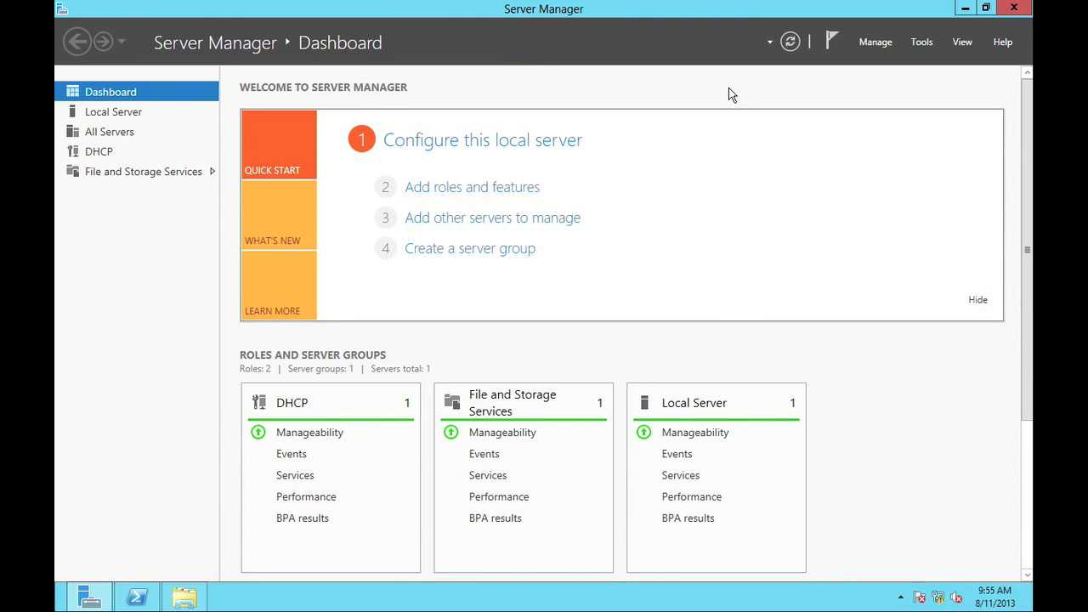
pyautogui.click(870, 47)
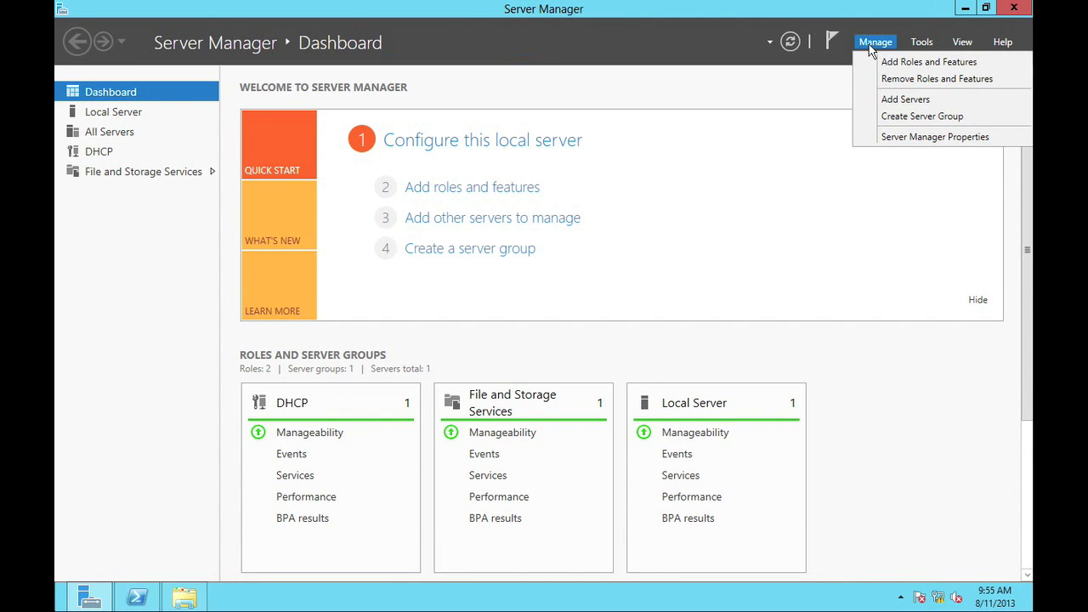
pyautogui.click(881, 63)
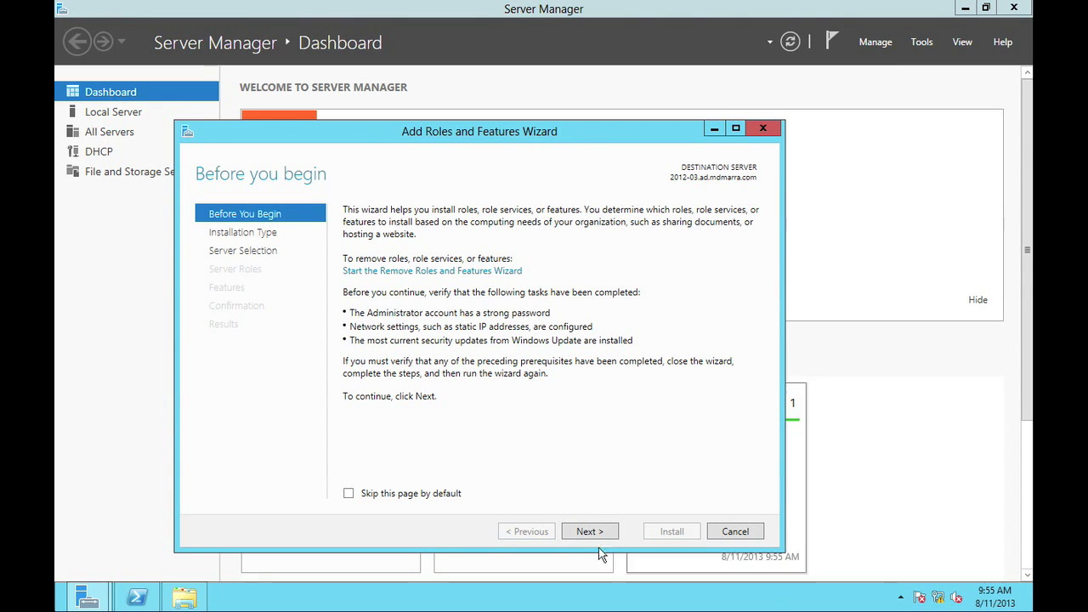
pyautogui.click(578, 536)
pyautogui.click(578, 535)
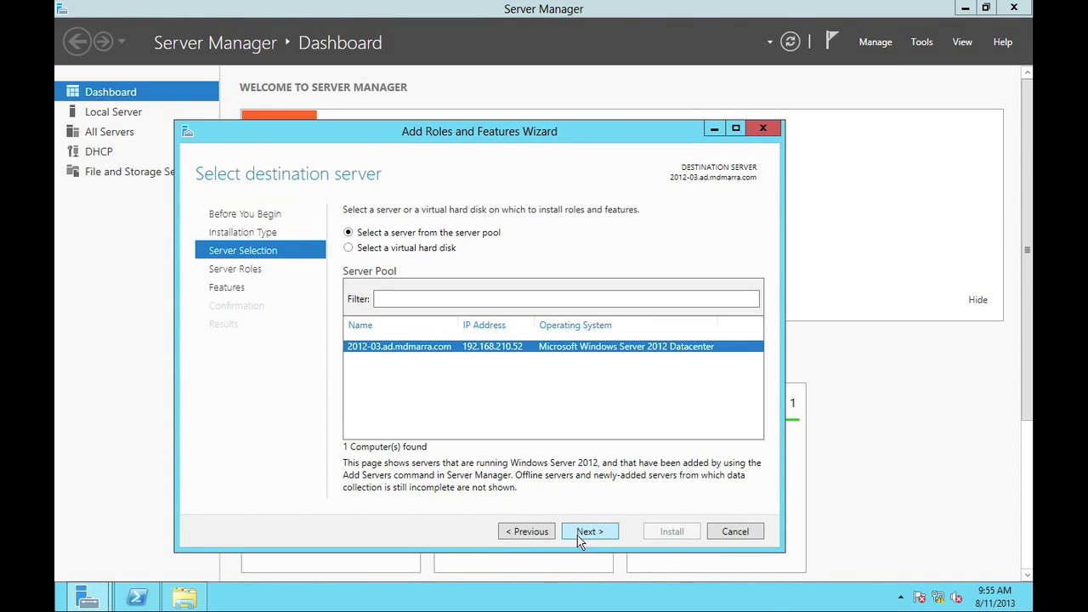
pyautogui.click(577, 536)
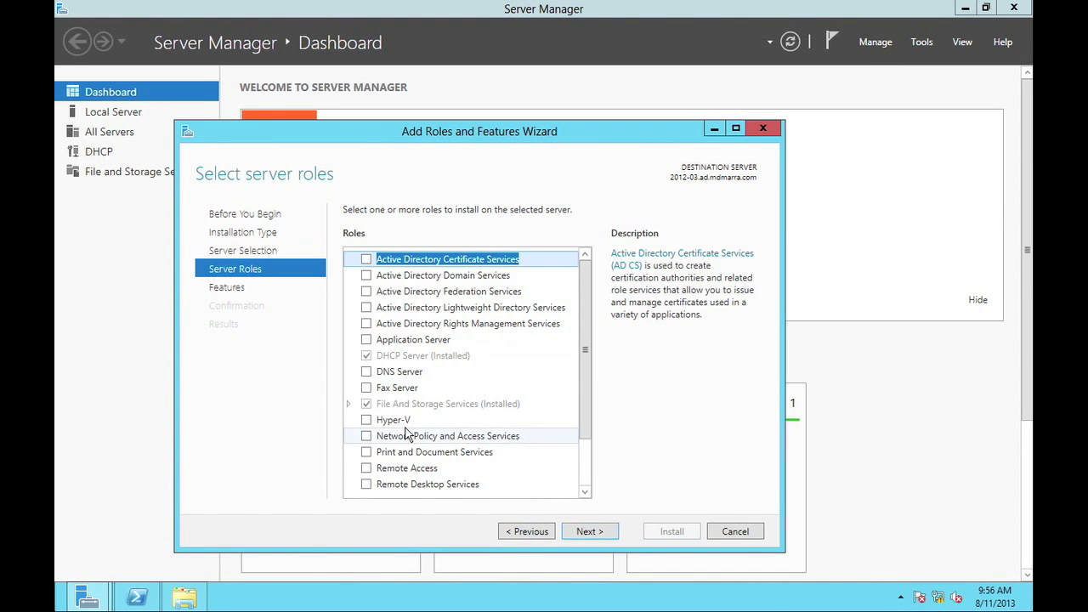
# Examine the role services under File and iSCSI Services, including Data Deduplication, and close the wizard without installing anything
pyautogui.click(349, 404)
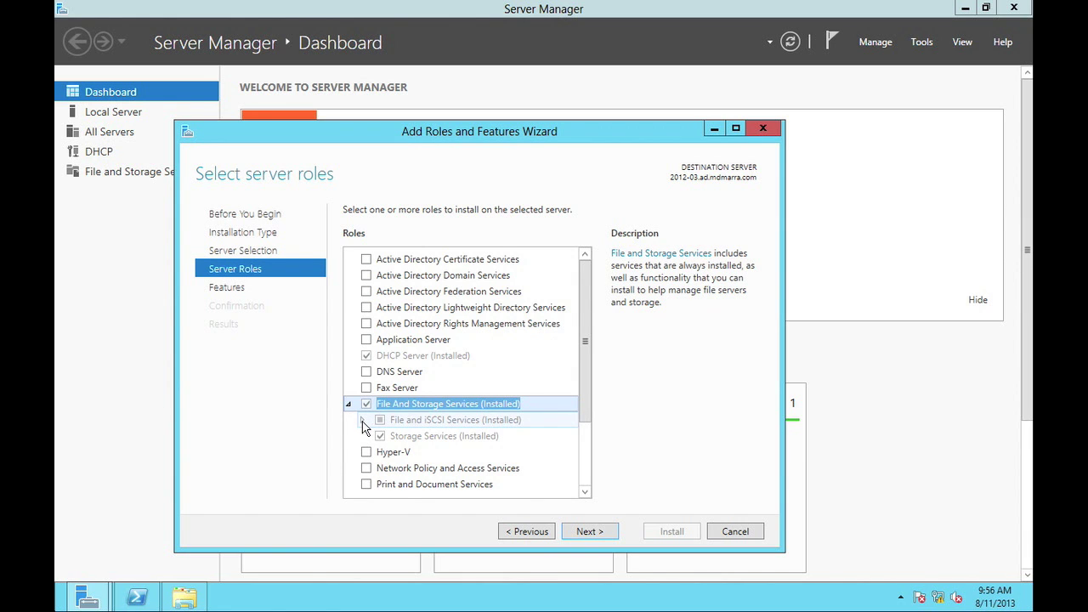
pyautogui.click(362, 422)
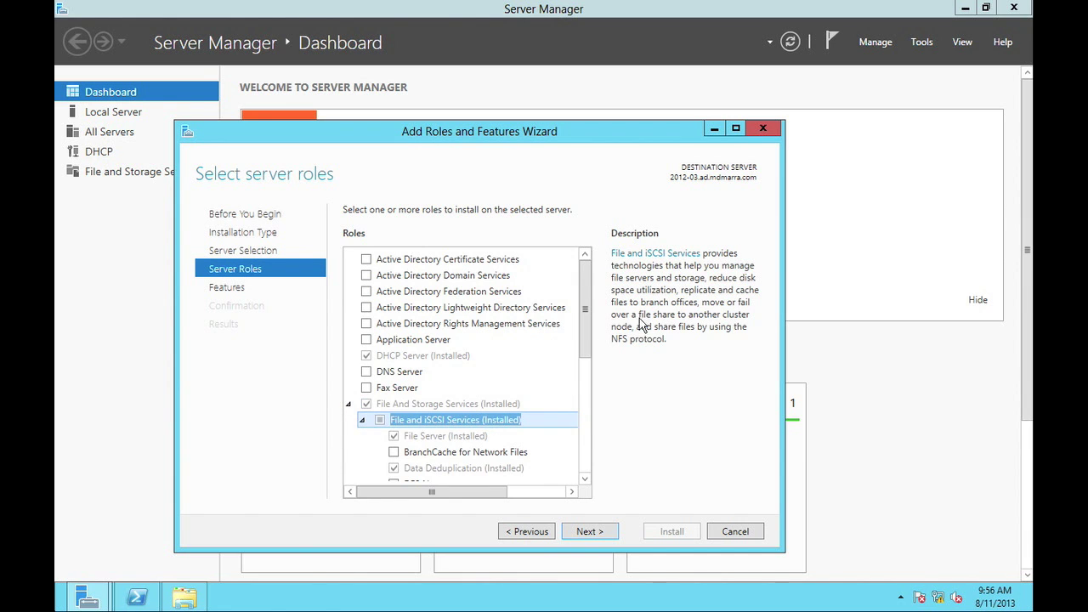
pyautogui.moveTo(585, 334); pyautogui.dragTo(585, 355)
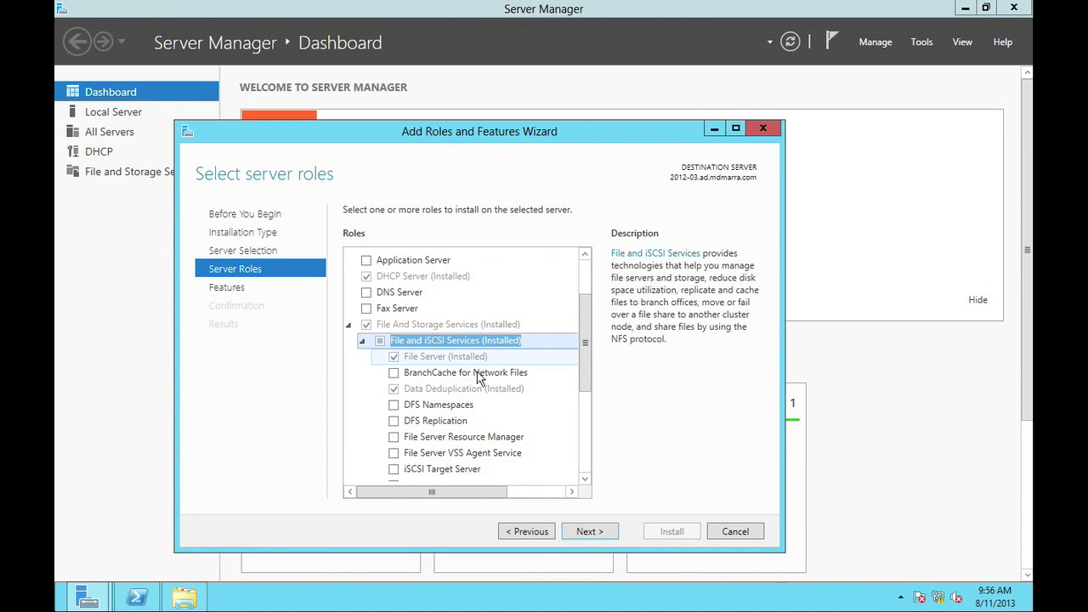
pyautogui.press('Escape')
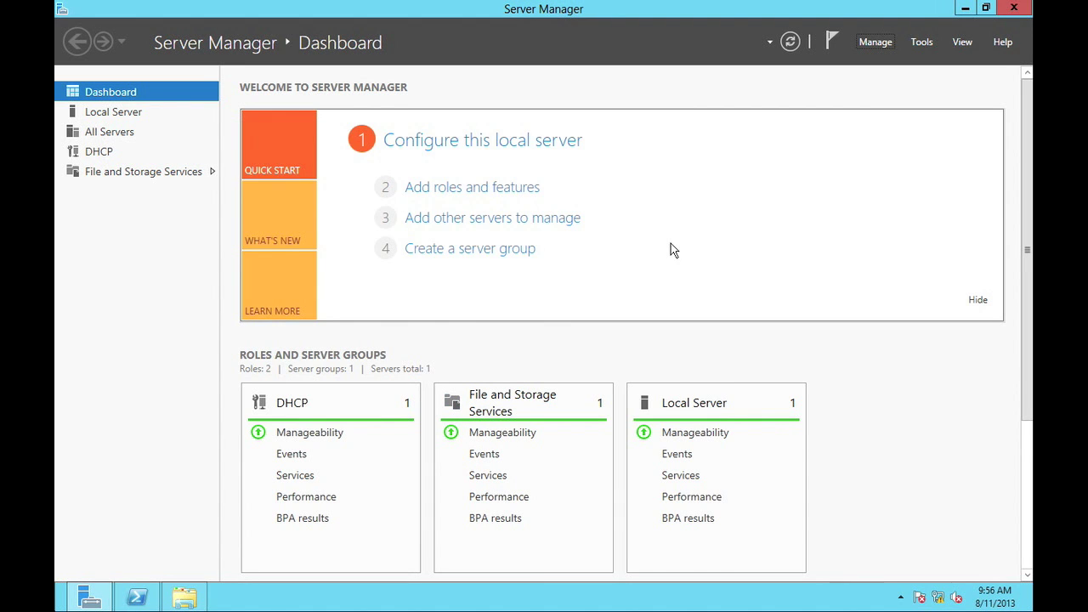
# Minimize Server Manager and view the disc image files on Data (E:) in File Explorer
pyautogui.click(967, 9)
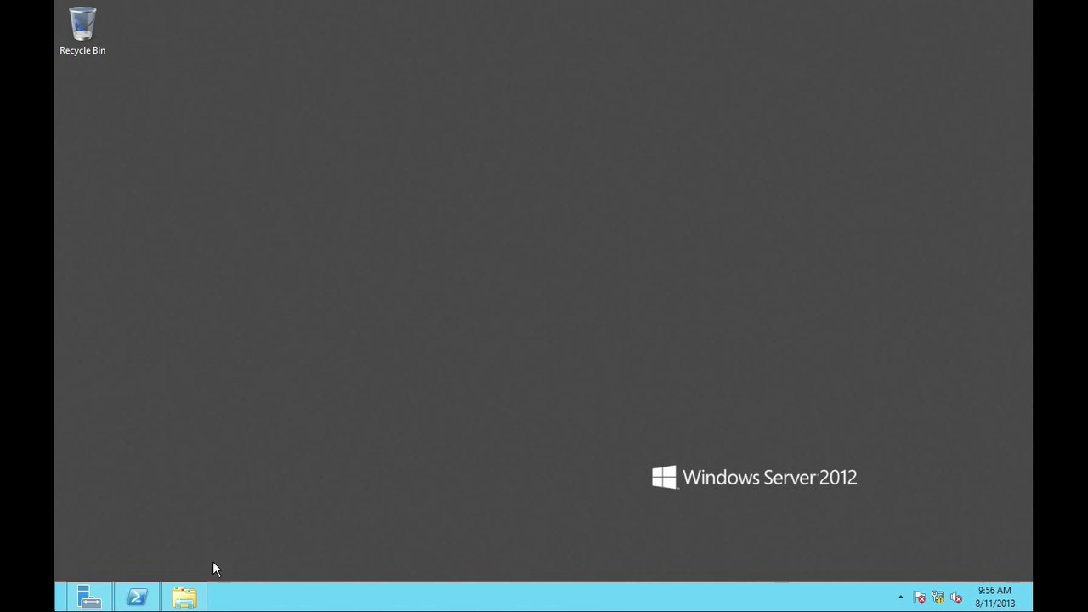
pyautogui.click(184, 597)
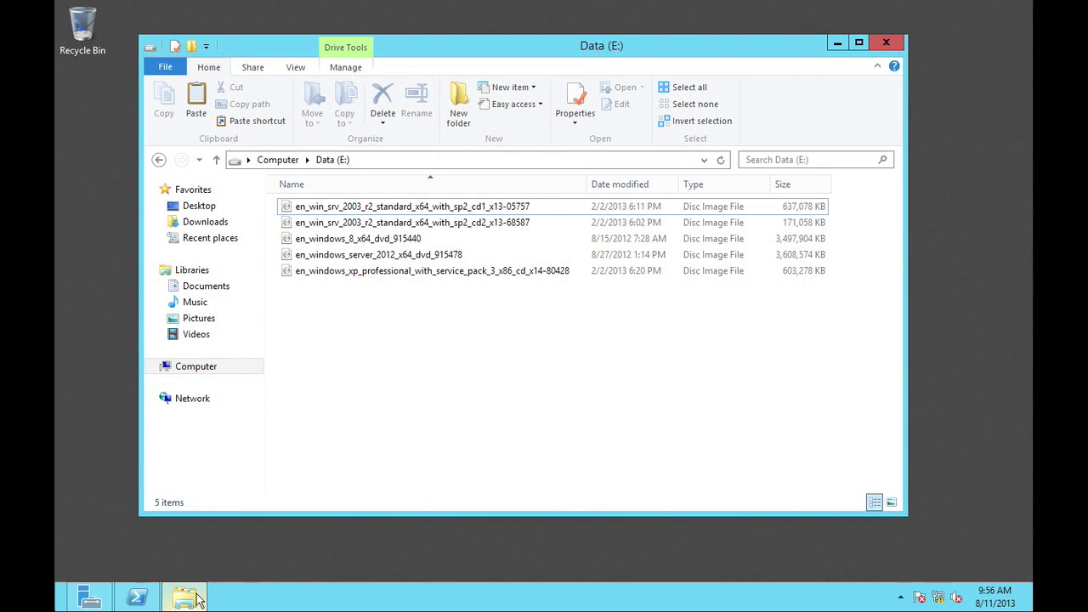
# Switch to Server Manager and open the data deduplication settings for volume E: from the File and Storage Services volumes
pyautogui.click(97, 601)
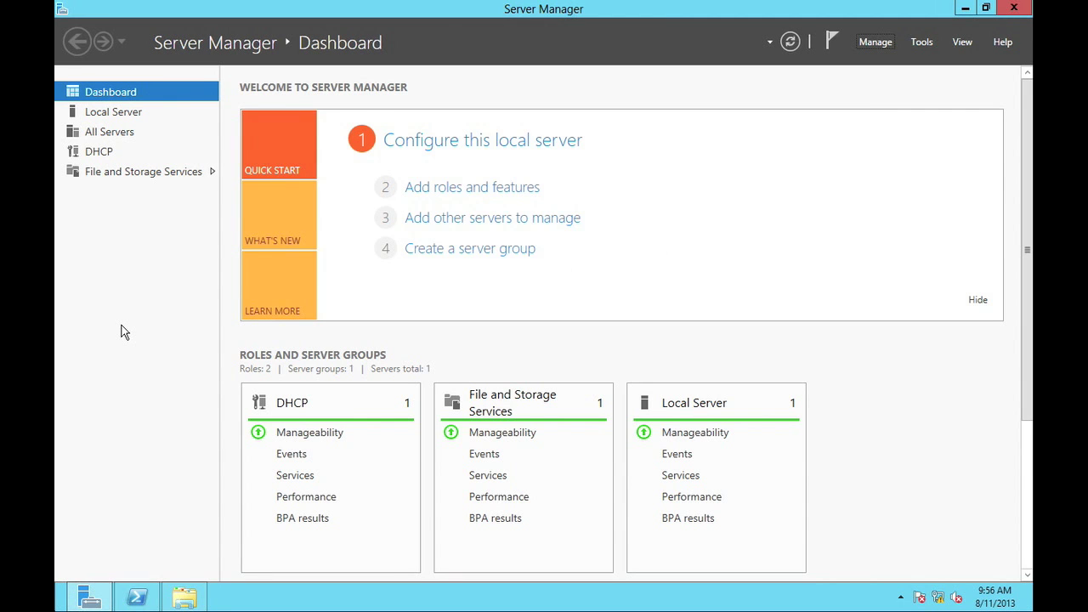
pyautogui.click(121, 173)
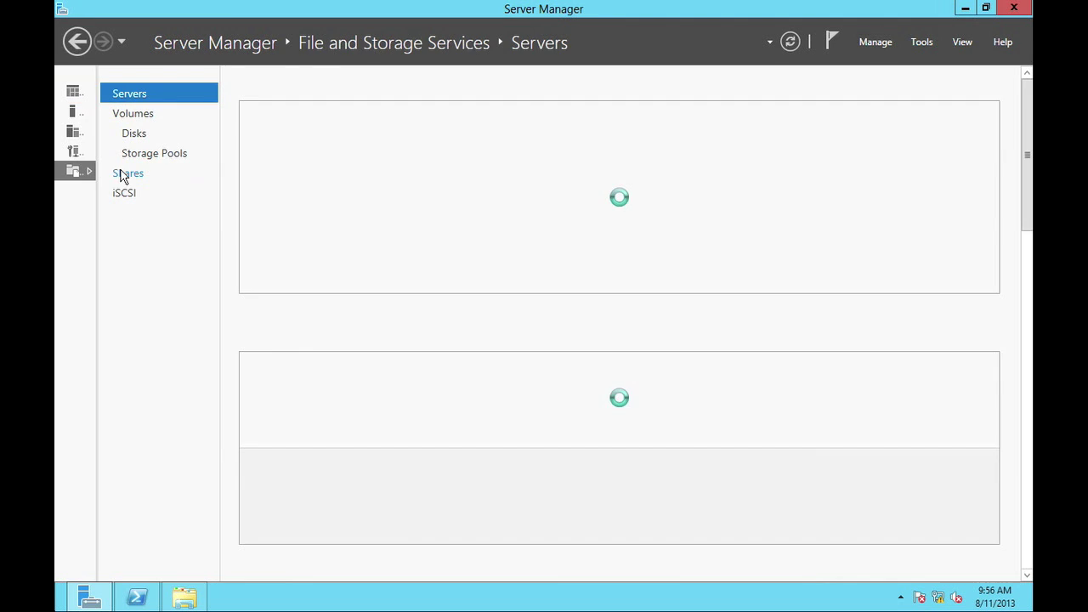
pyautogui.click(139, 120)
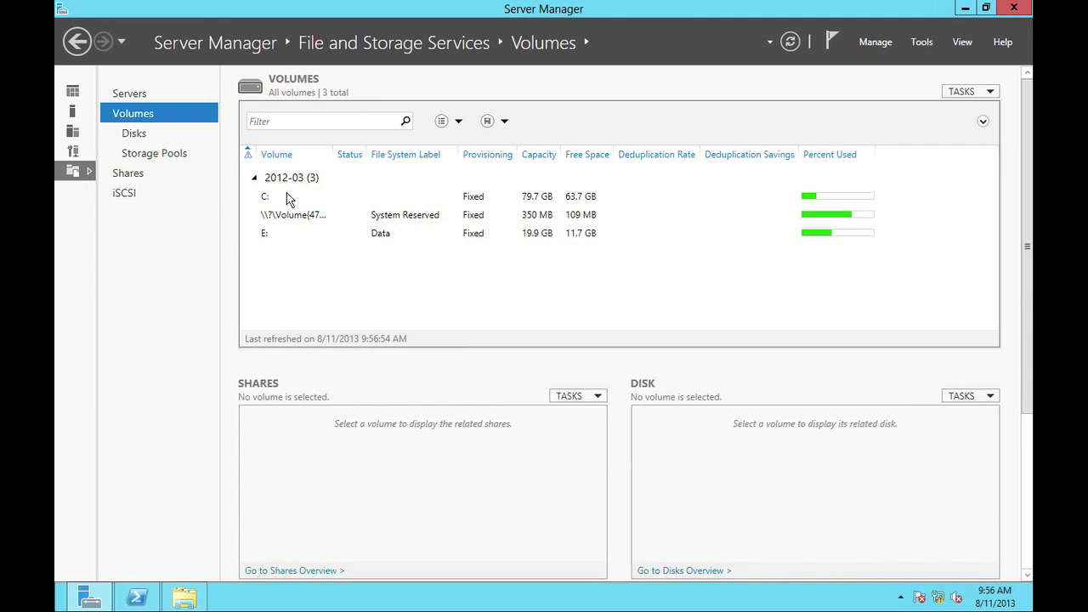
pyautogui.click(291, 235)
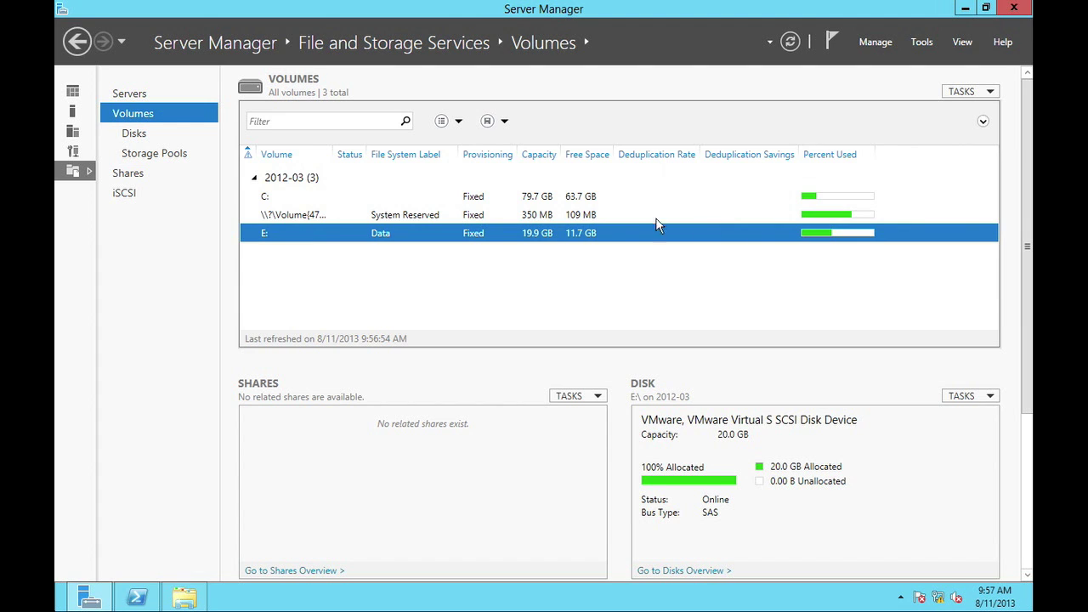
pyautogui.rightClick(575, 243)
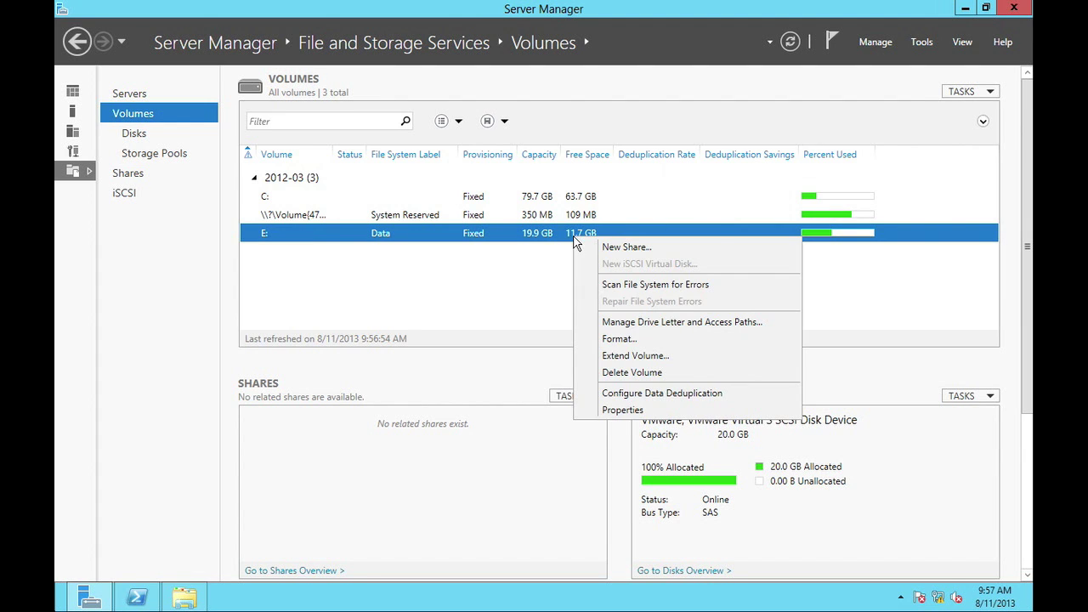
pyautogui.click(601, 393)
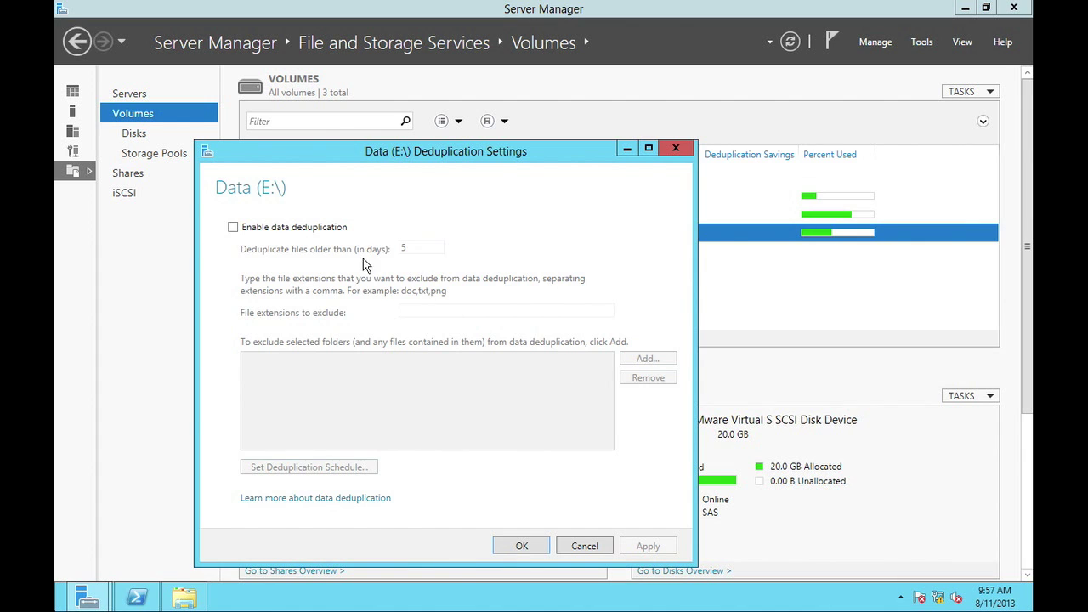
# Enable data deduplication on volume E: for files older than 0 days
pyautogui.click(308, 235)
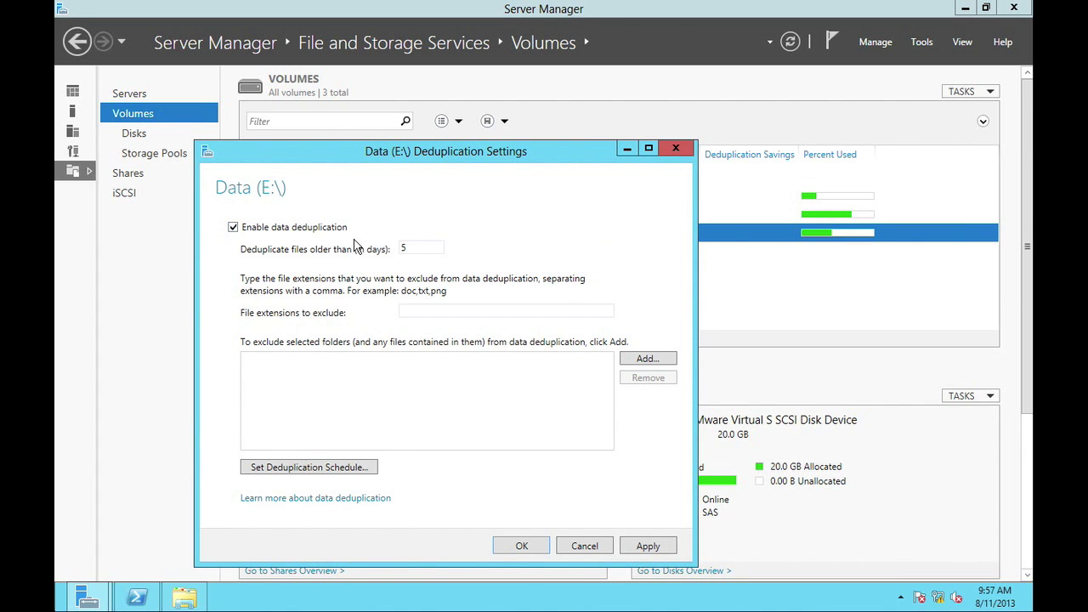
pyautogui.doubleClick(415, 248)
pyautogui.write('0')
pyautogui.click(422, 311)
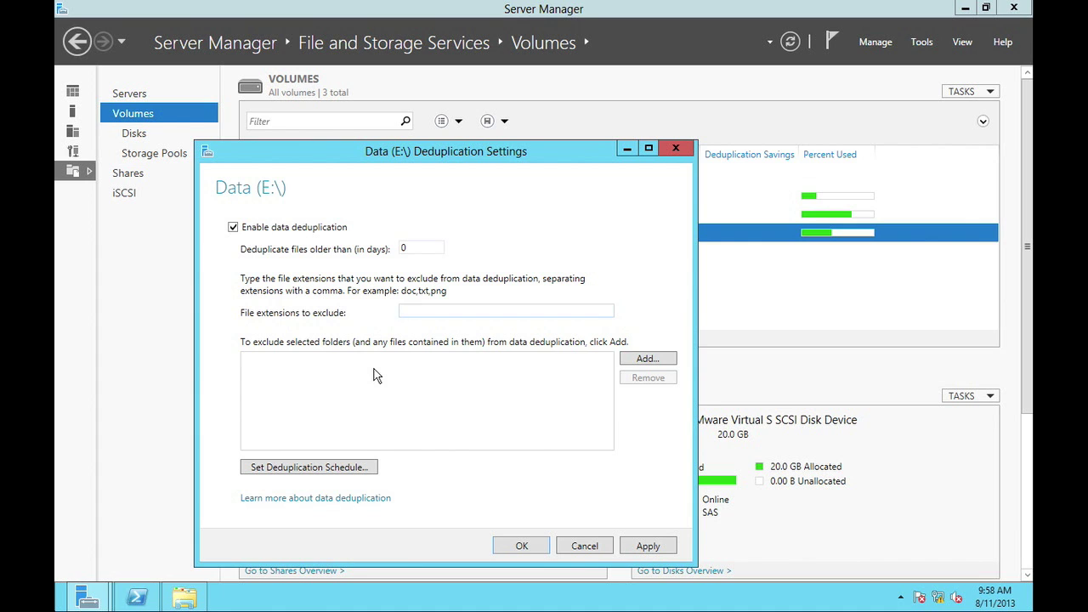
# Enable throughput optimization with a 4-hour duration in the deduplication schedule, and apply the deduplication settings to volume E:
pyautogui.click(355, 469)
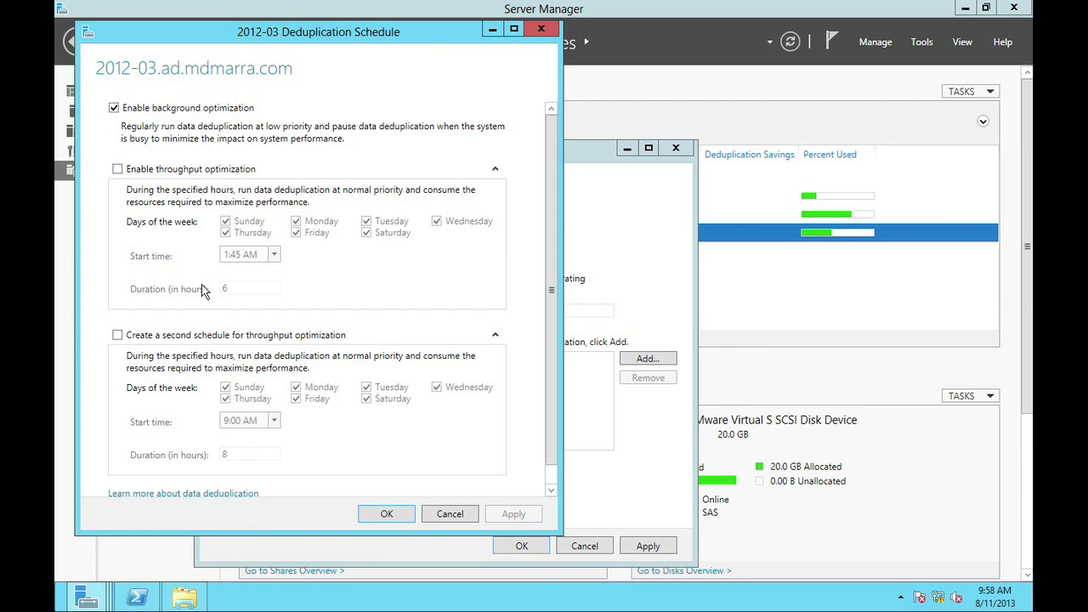
pyautogui.click(164, 172)
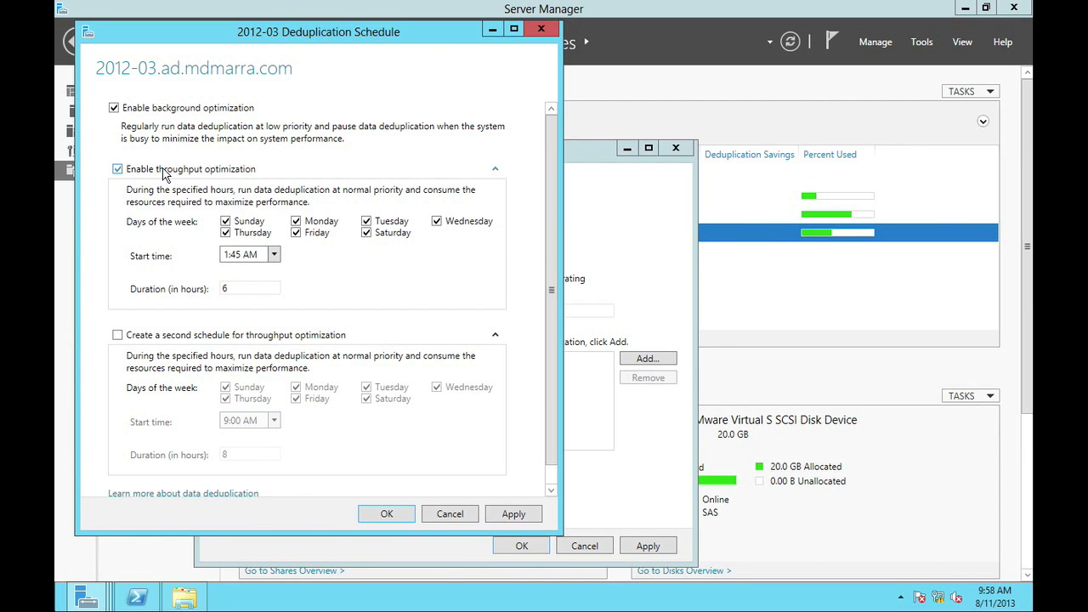
pyautogui.moveTo(557, 198); pyautogui.dragTo(555, 212)
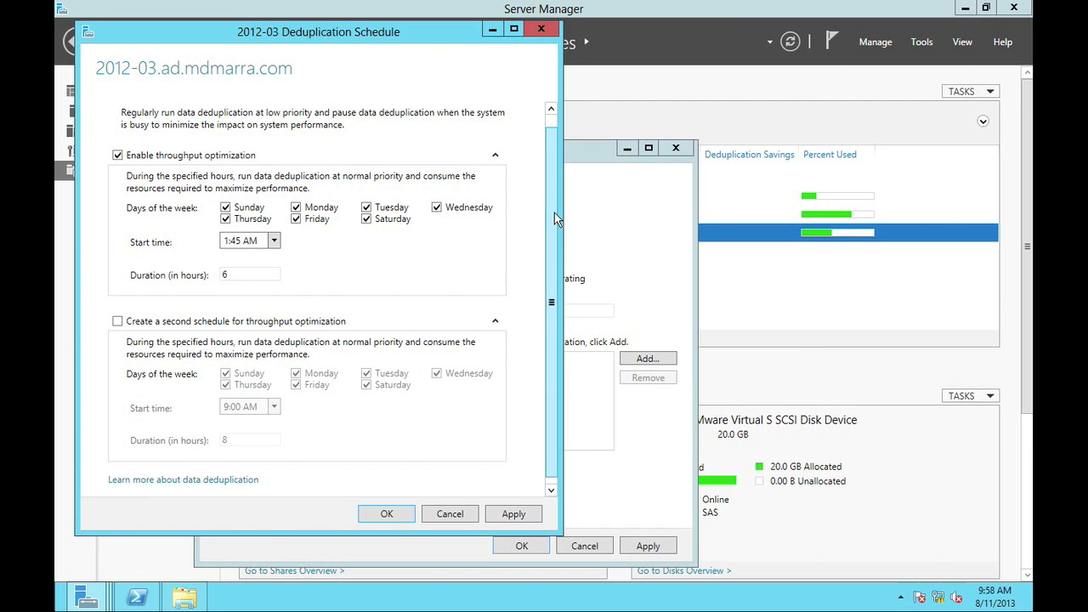
pyautogui.click(273, 243)
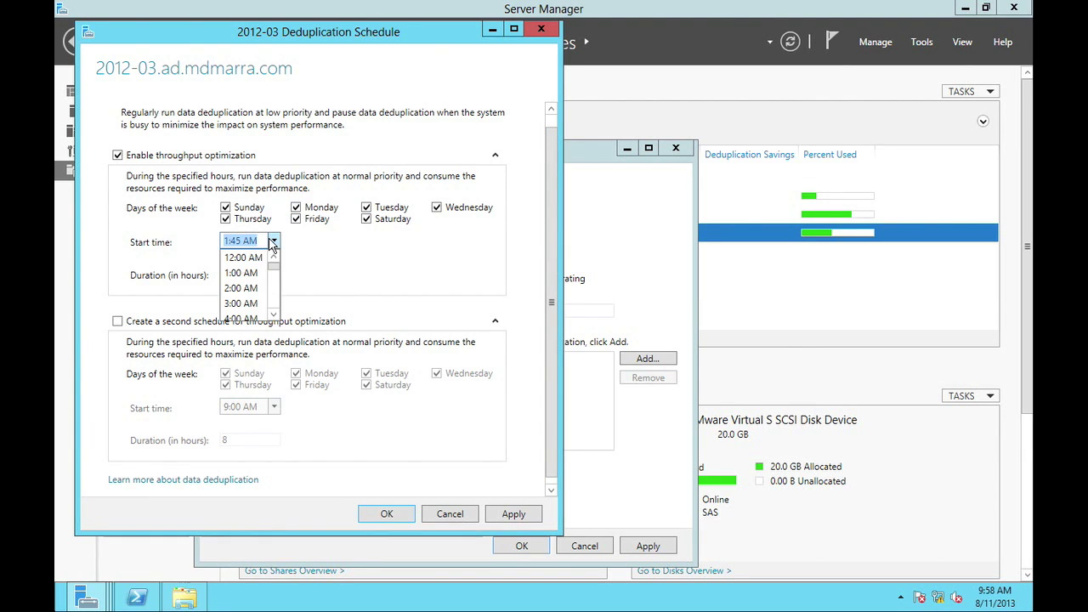
pyautogui.click(272, 242)
pyautogui.press('Tab')
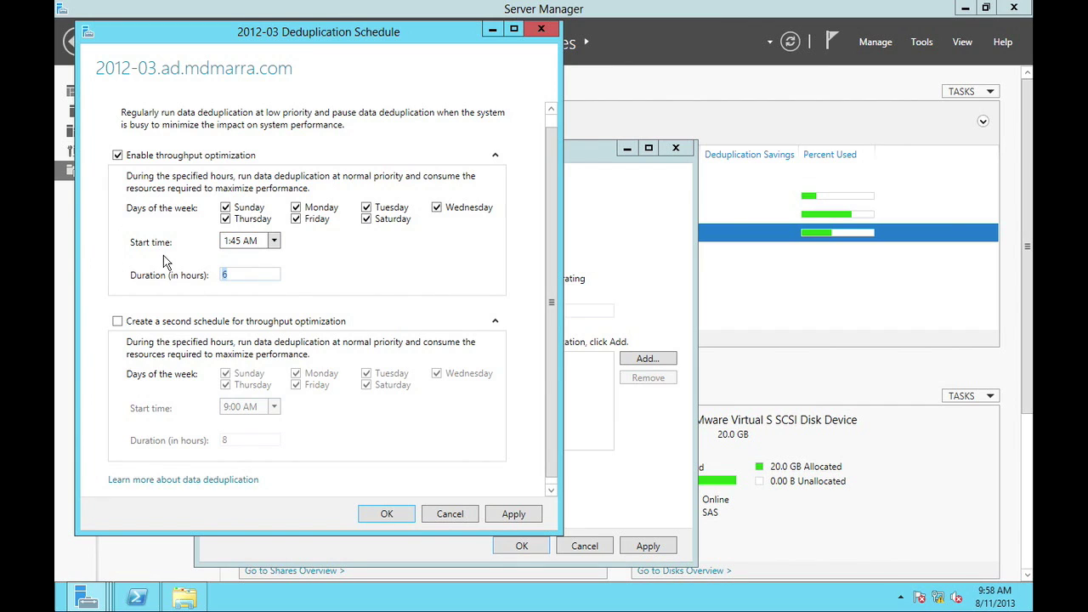
pyautogui.write('4')
pyautogui.click(520, 513)
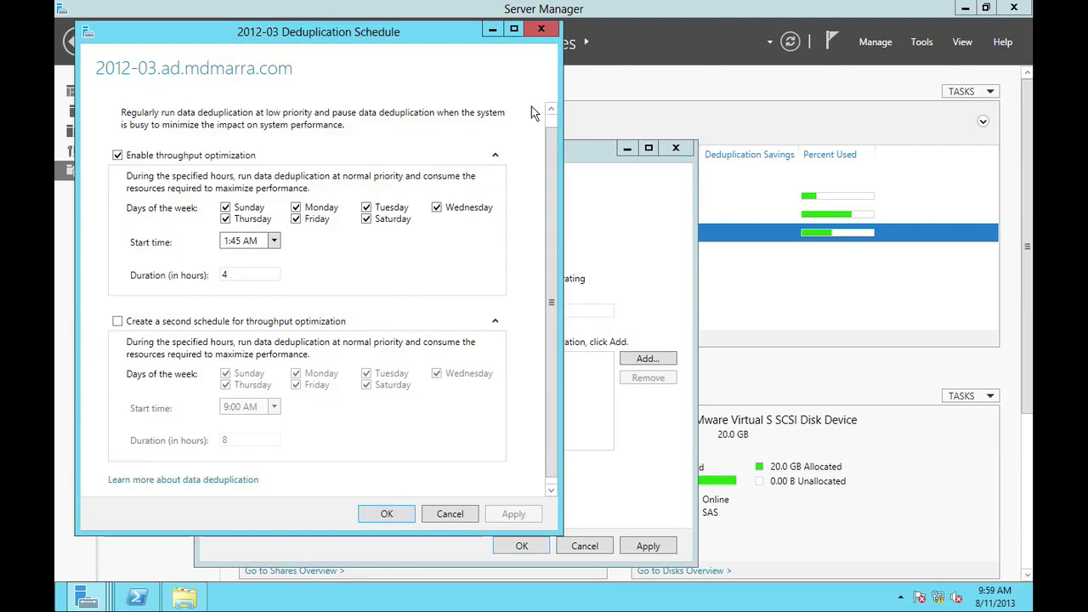
pyautogui.click(387, 516)
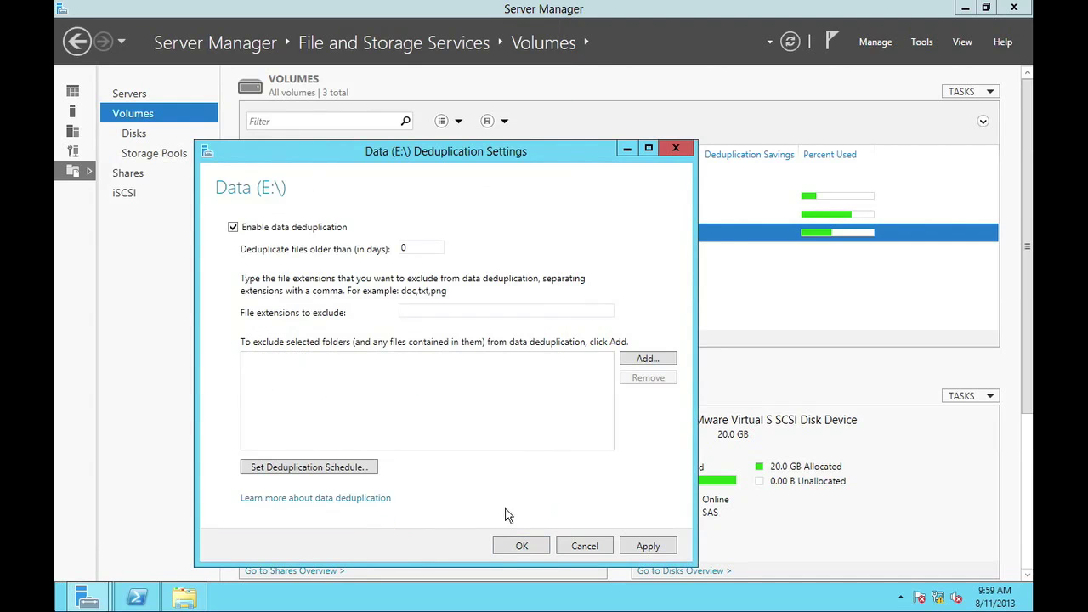
pyautogui.click(644, 545)
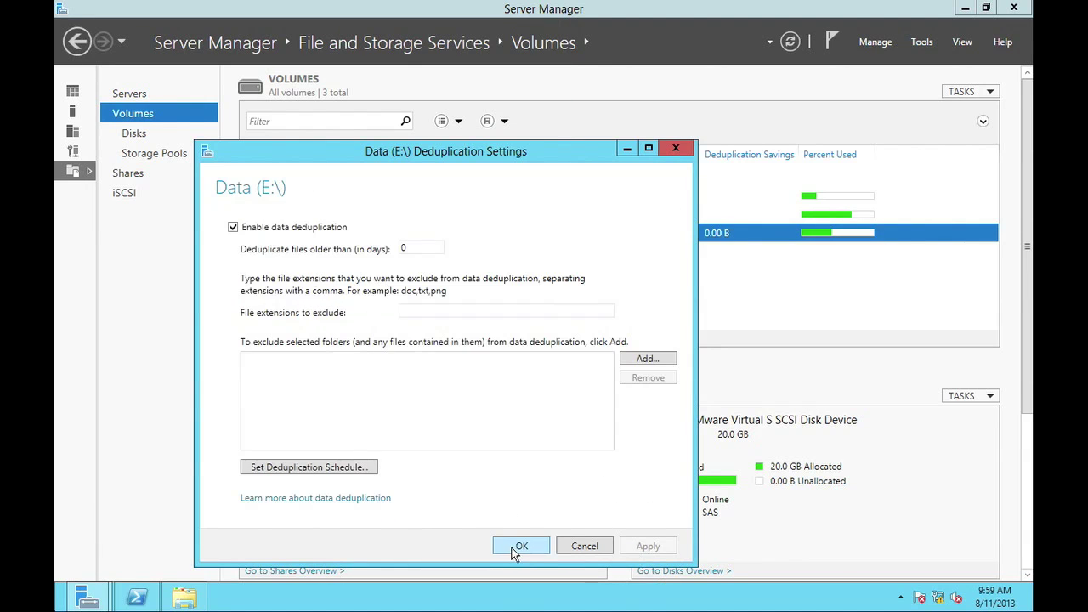
pyautogui.click(514, 549)
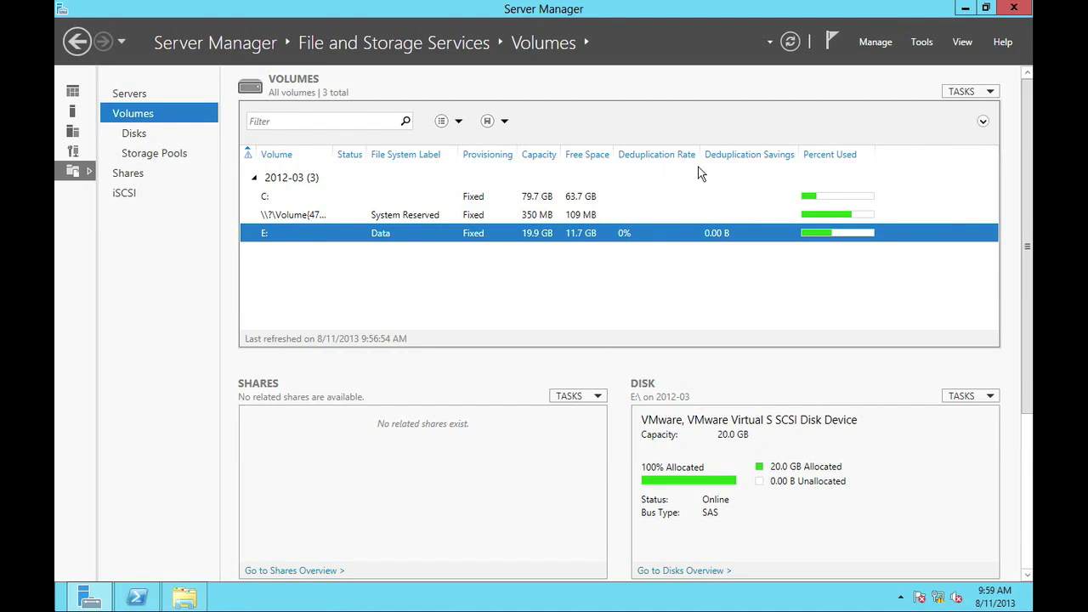
# Minimize Server Manager and run "Start-DedupJob -volume e: -type optimization" in PowerShell to start a manual optimization job
pyautogui.click(969, 10)
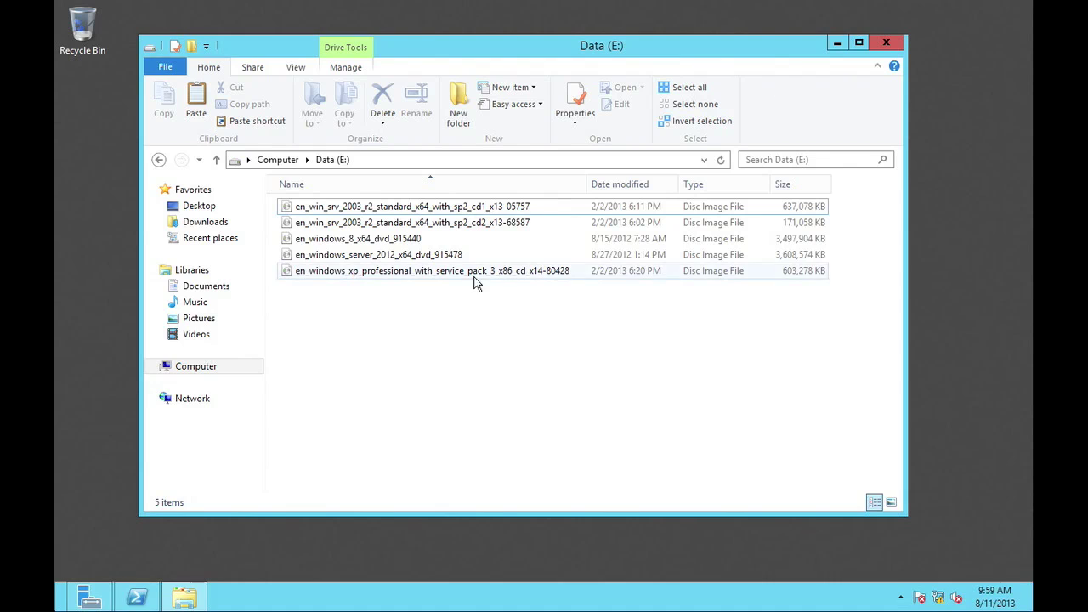
pyautogui.click(136, 600)
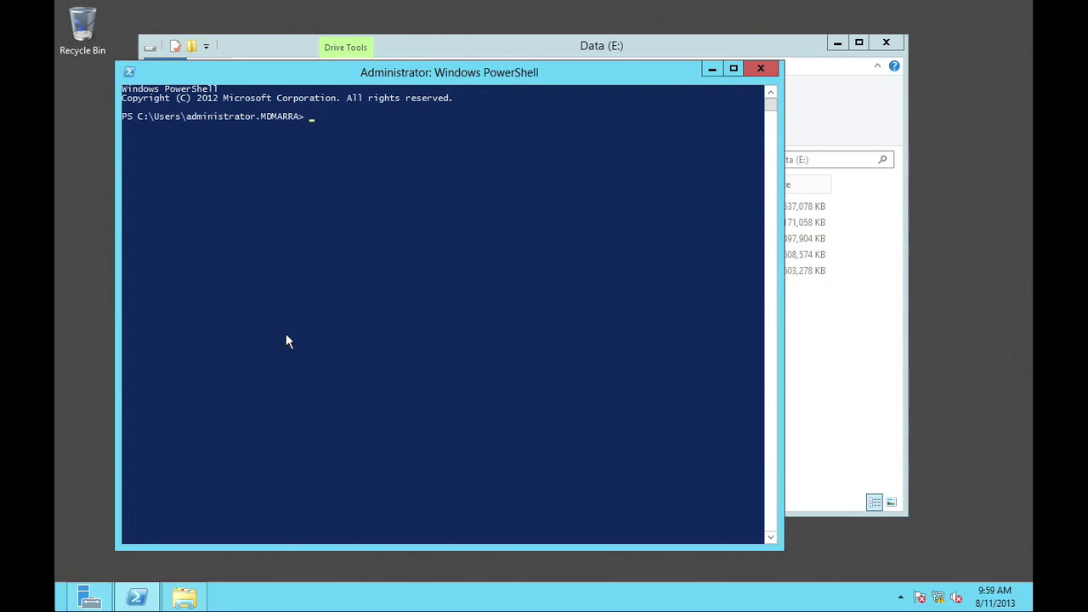
pyautogui.write('start-dedu')
pyautogui.press('Tab')
pyautogui.write('-volume e: -type optimization')
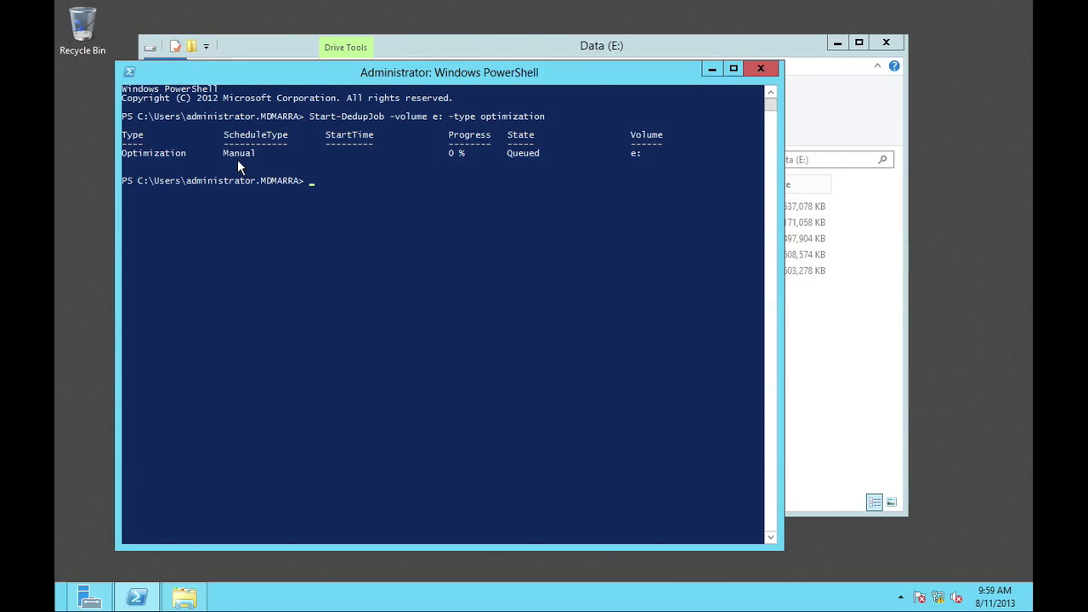
# Run Get-DedupJob to check the progress of the optimization job on volume E:
pyautogui.write('get-dedup')
pyautogui.press('Tab')
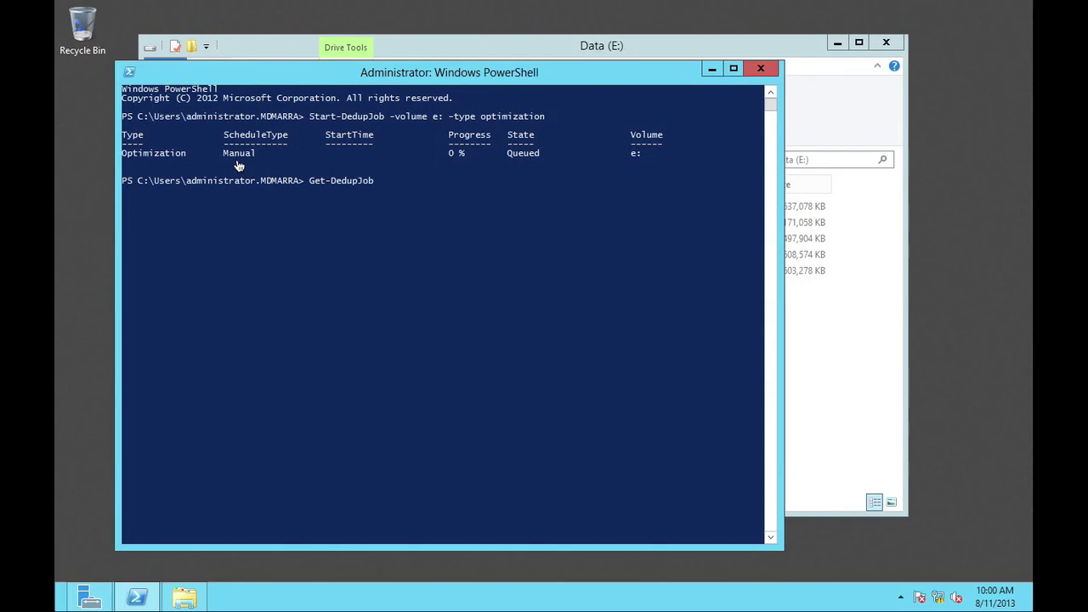
pyautogui.press('Return')
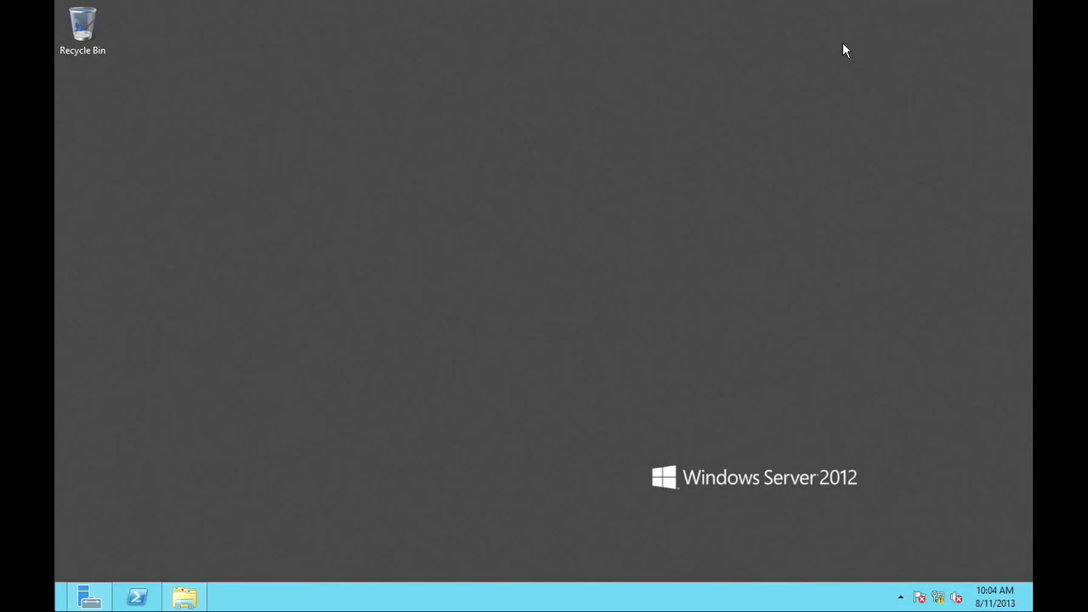
# Open PowerShell again, run Get-DedupJob to check for deduplication jobs still running, and minimize the console
pyautogui.click(132, 598)
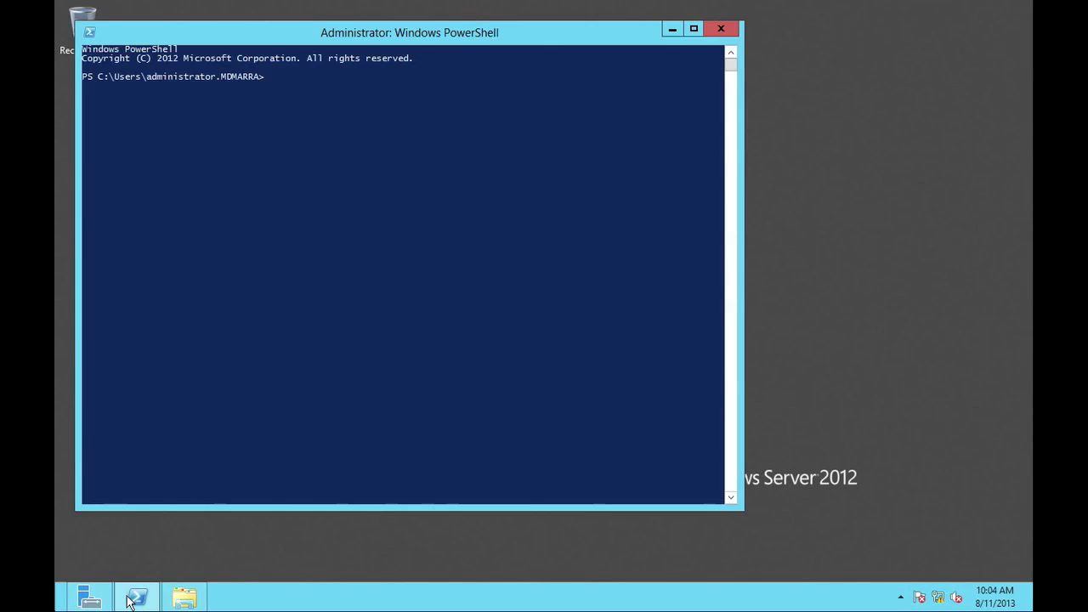
pyautogui.write('get-dedu')
pyautogui.press('Tab')
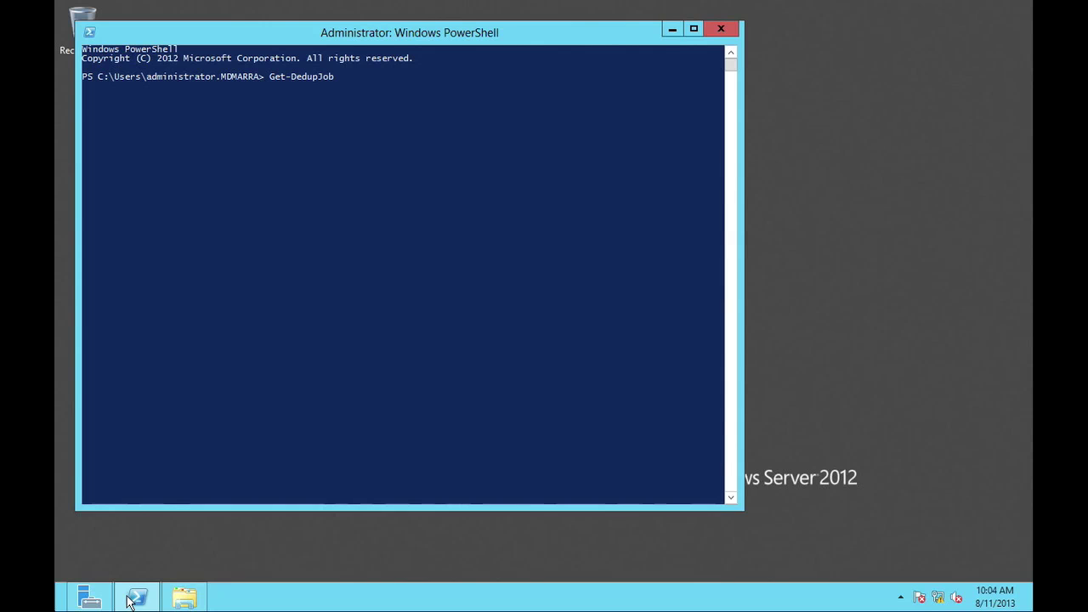
pyautogui.press('Return')
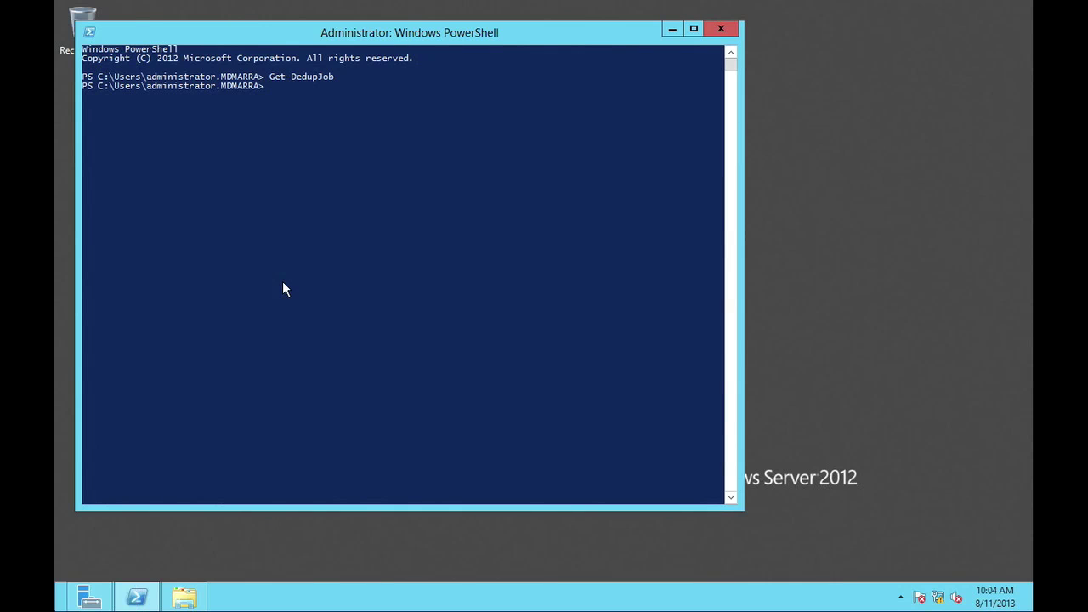
pyautogui.click(676, 29)
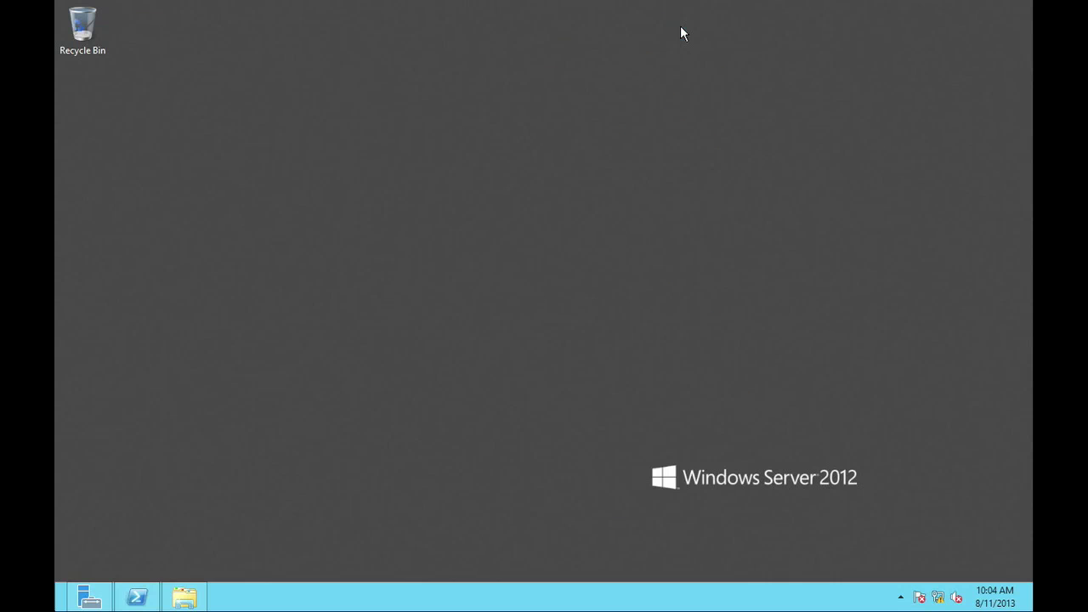
# Switch to Server Manager and refresh the volume list to review the deduplication rate and savings of volume E:
pyautogui.click(99, 591)
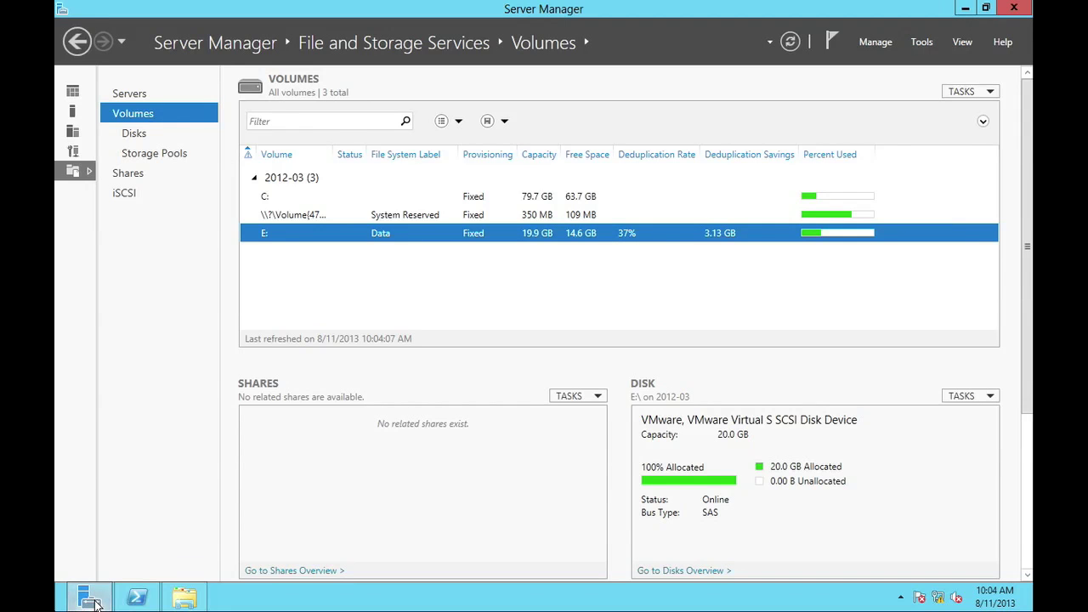
pyautogui.click(792, 45)
pyautogui.click(793, 47)
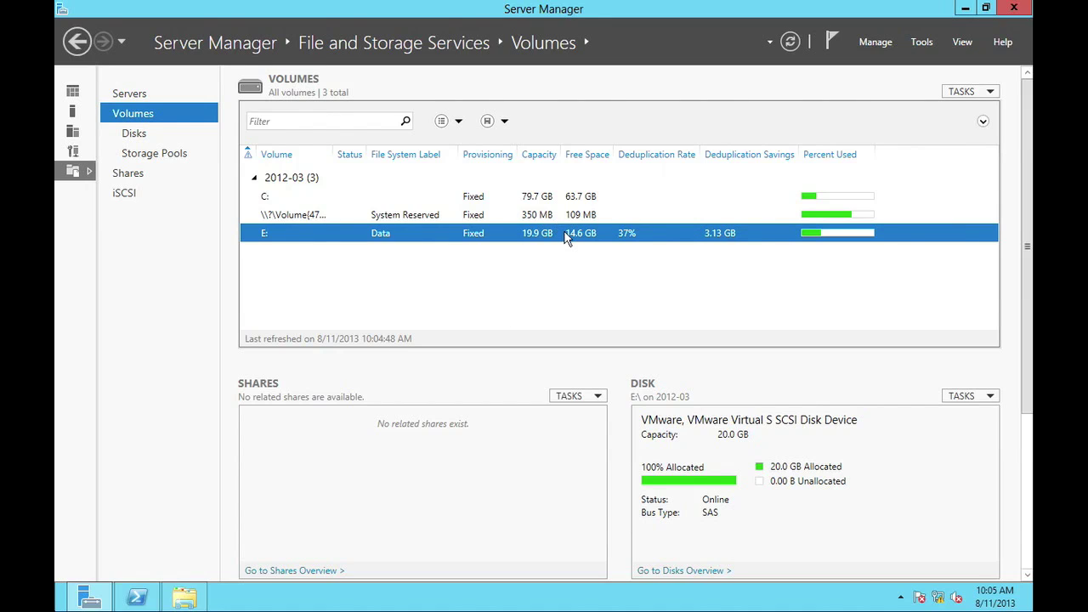
# Switch to File Explorer to inspect the disc image files on Data (E:)
pyautogui.click(184, 598)
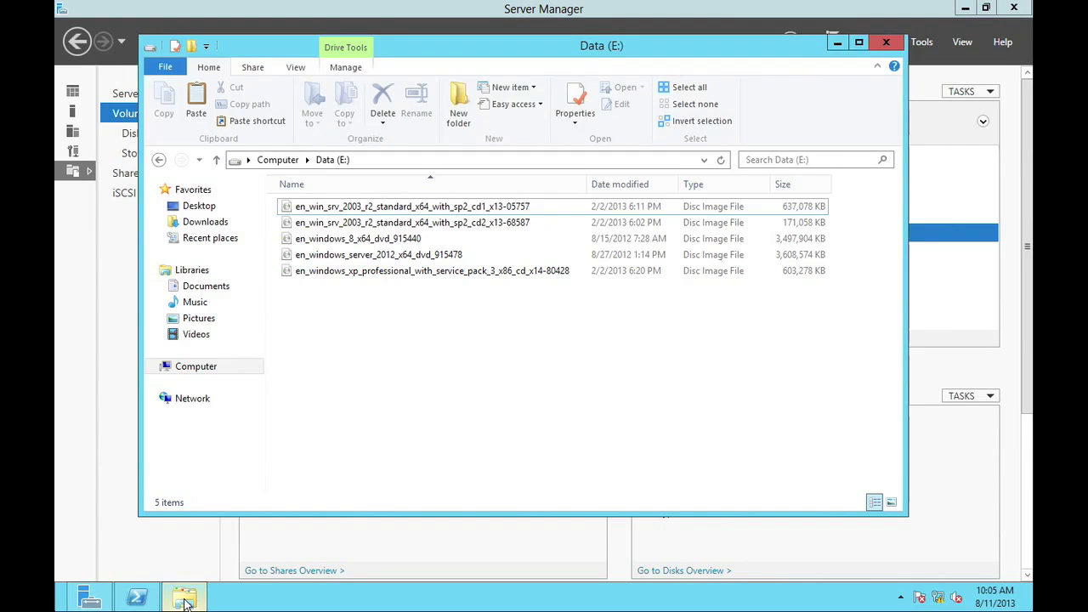